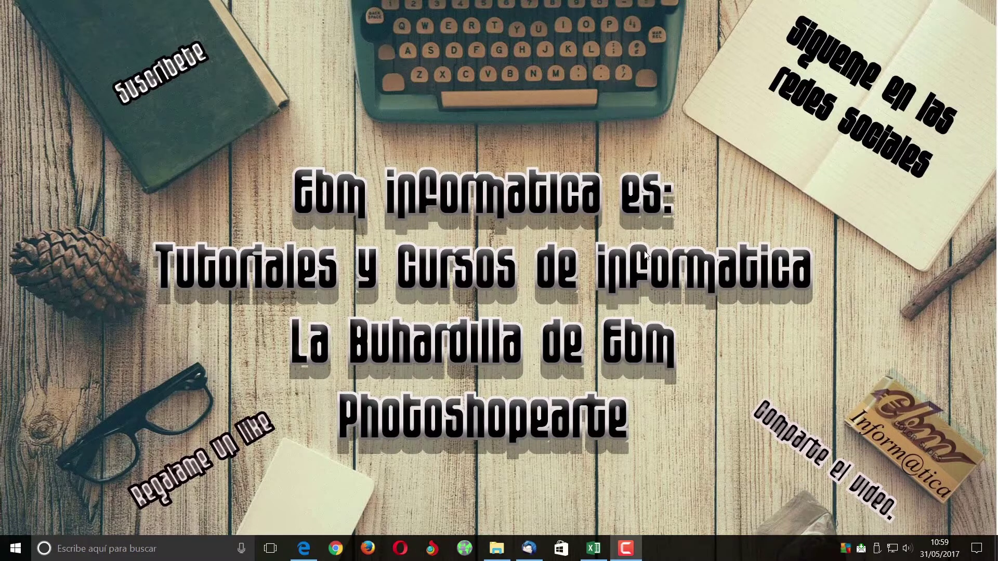
# Restore the Libro1 workbook with the phone numbers and zoom the sheet to 170%
pyautogui.click(593, 547)
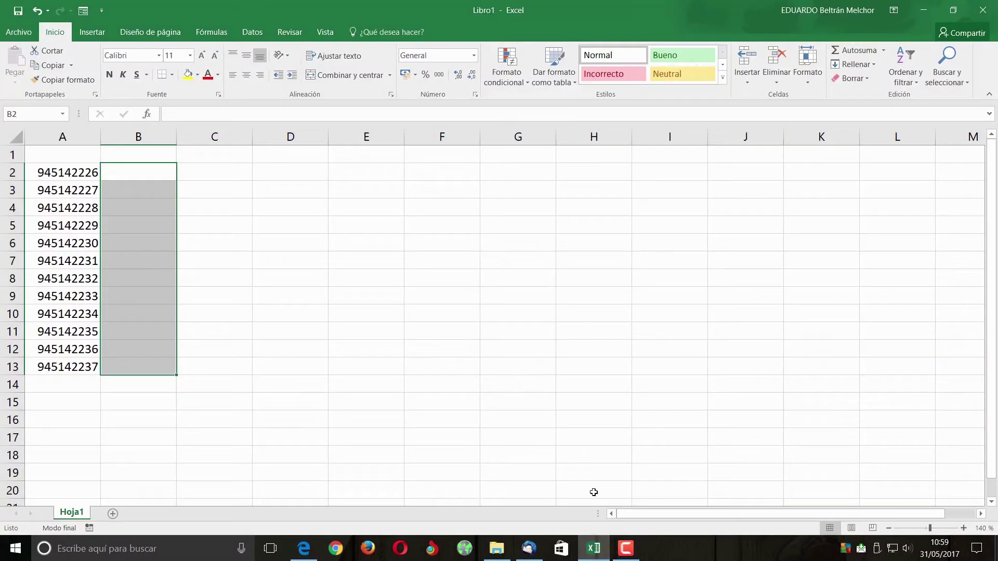
pyautogui.click(261, 185)
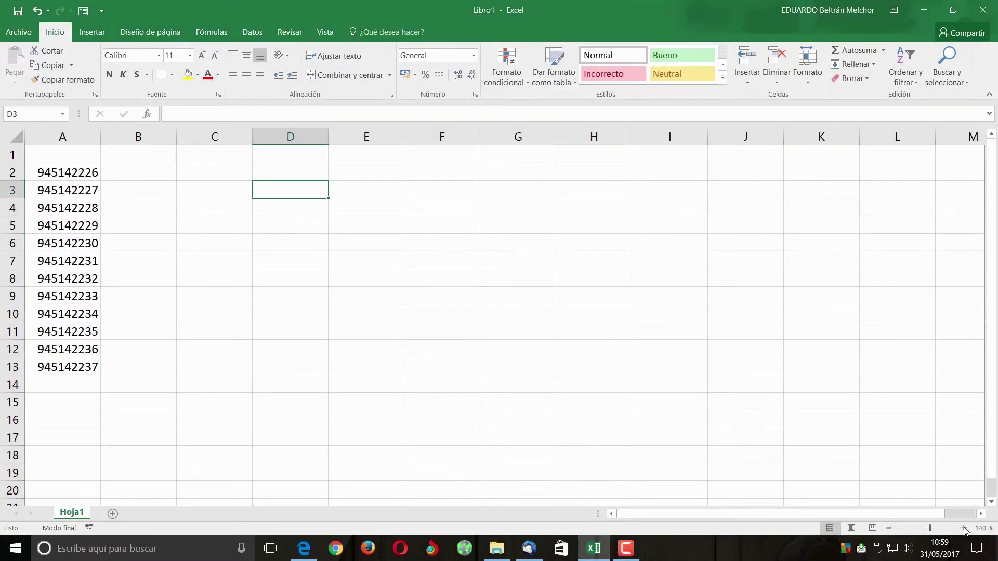
pyautogui.click(964, 528)
pyautogui.click(963, 528)
pyautogui.click(964, 528)
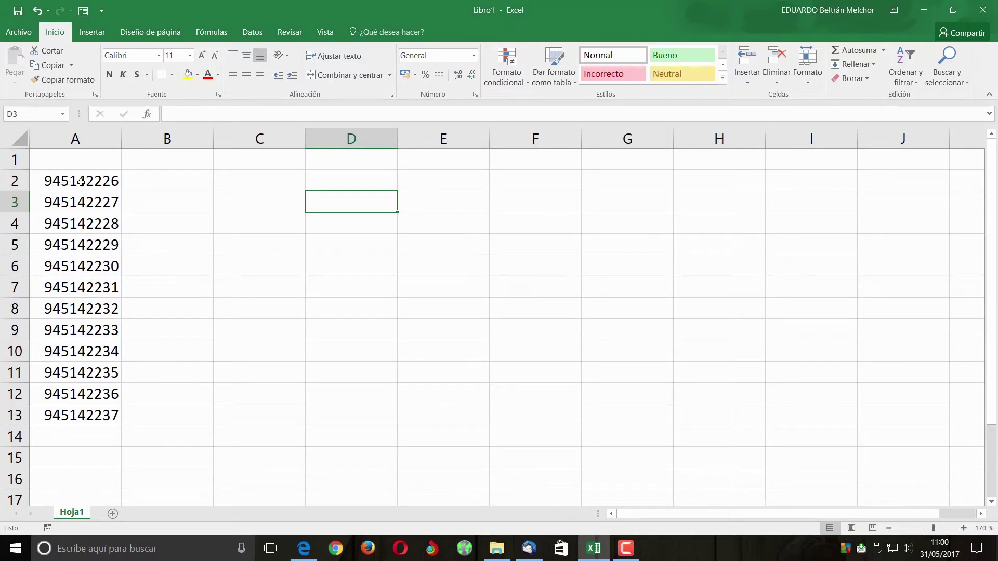
pyautogui.click(162, 180)
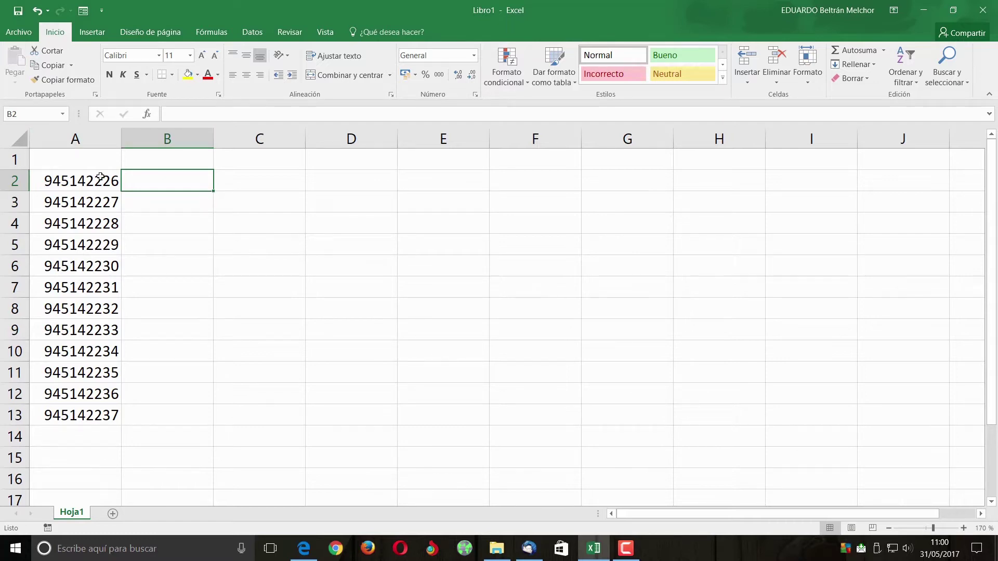
# Copy the twelve phone numbers from A2:A13 and paste them into C2:C13
pyautogui.moveTo(94, 182); pyautogui.dragTo(113, 412)
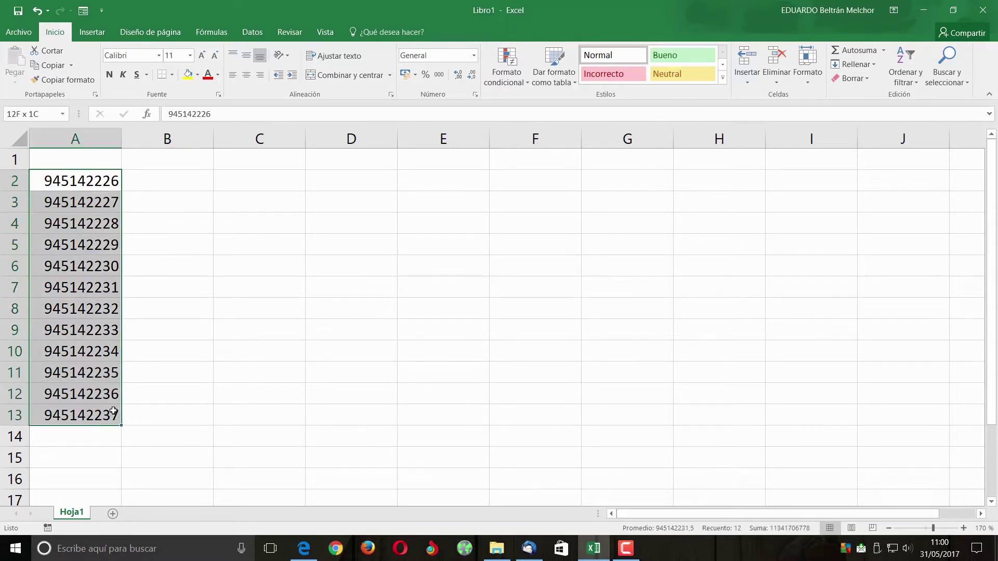
pyautogui.click(48, 66)
pyautogui.click(248, 182)
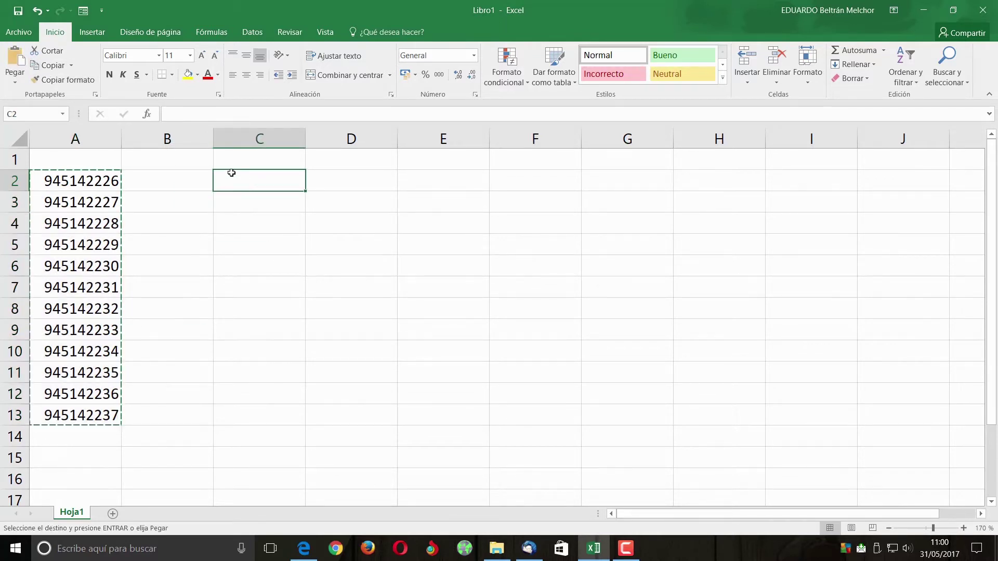
pyautogui.click(16, 57)
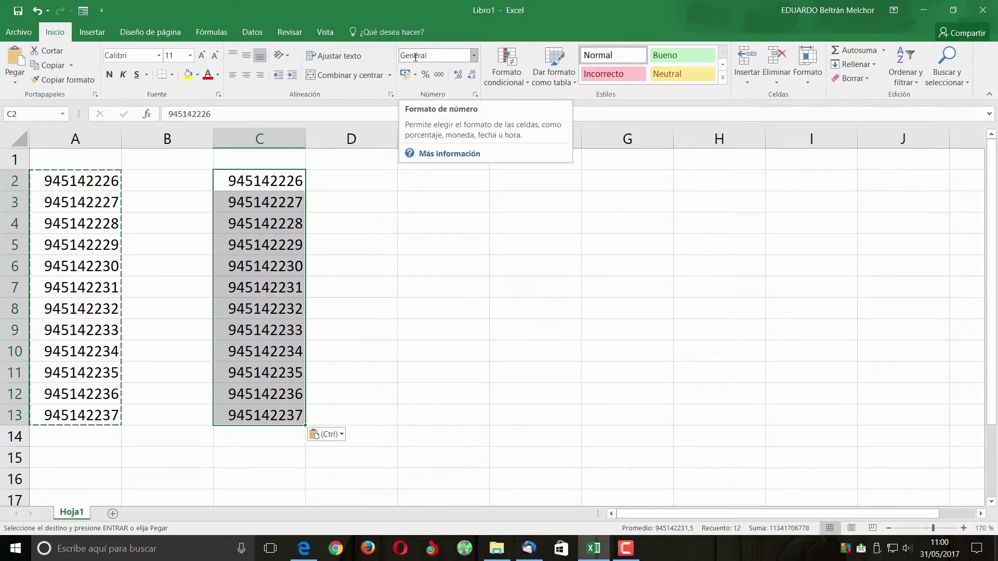
# Open the Formato de celdas dialog at the Personalizada number category
pyautogui.click(473, 57)
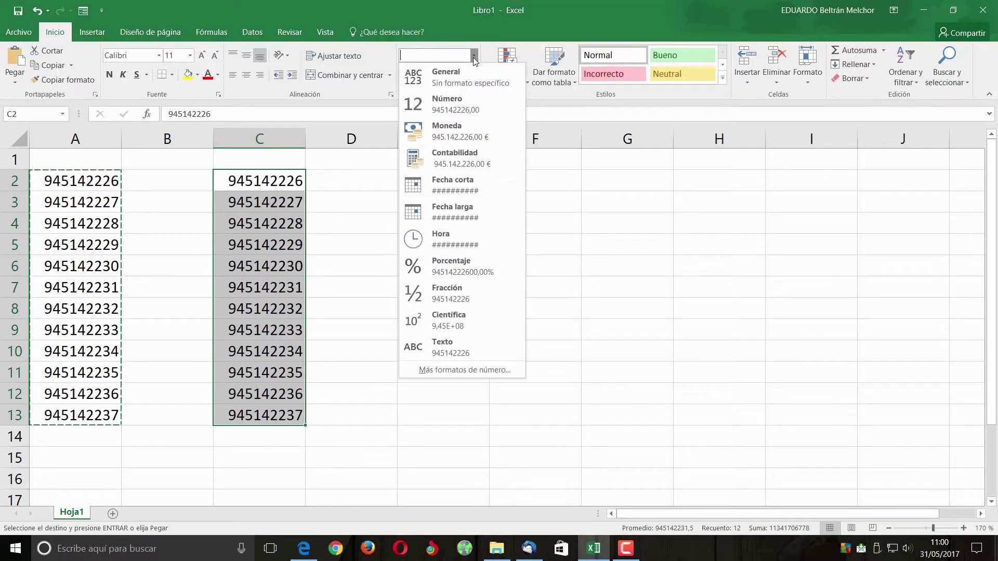
pyautogui.click(508, 372)
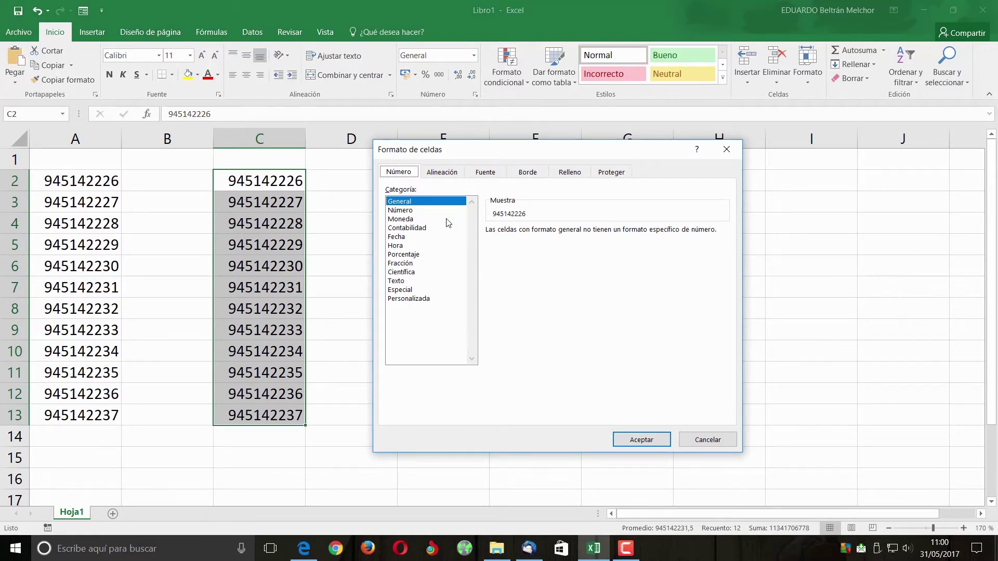
pyautogui.click(411, 300)
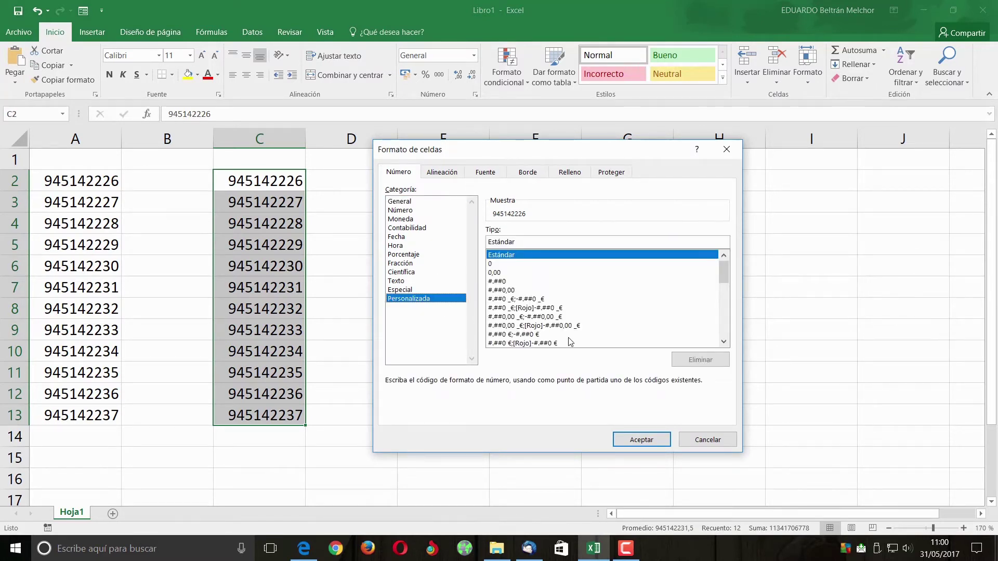
pyautogui.moveTo(725, 282); pyautogui.dragTo(733, 341)
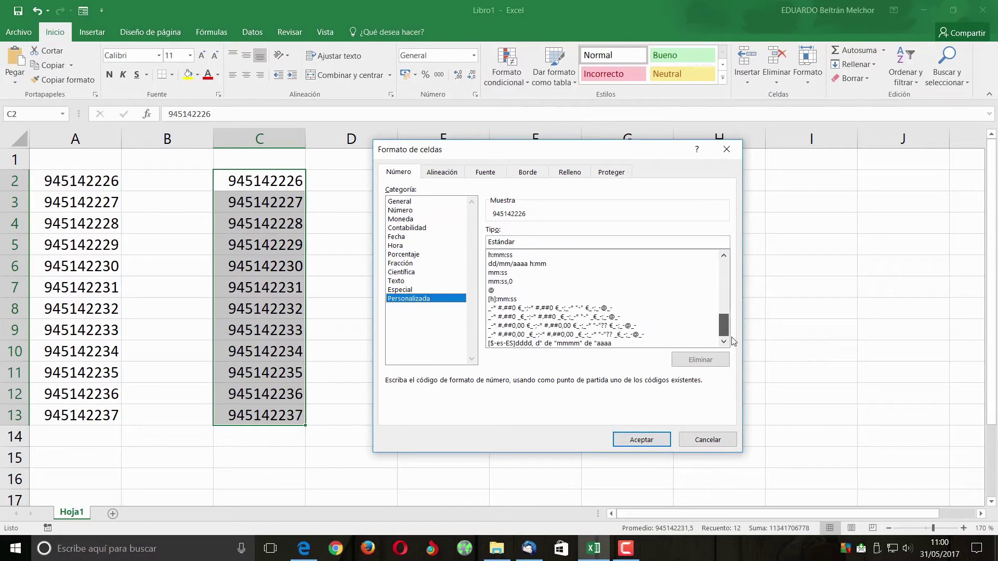
pyautogui.scroll(3, 598, 302)
pyautogui.scroll(4, 598, 296)
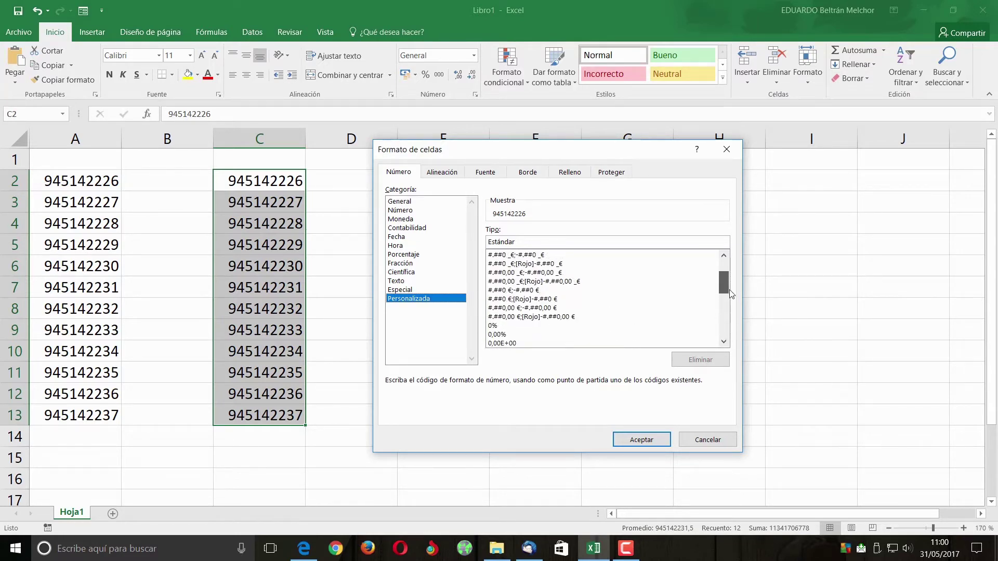
pyautogui.scroll(4, 577, 281)
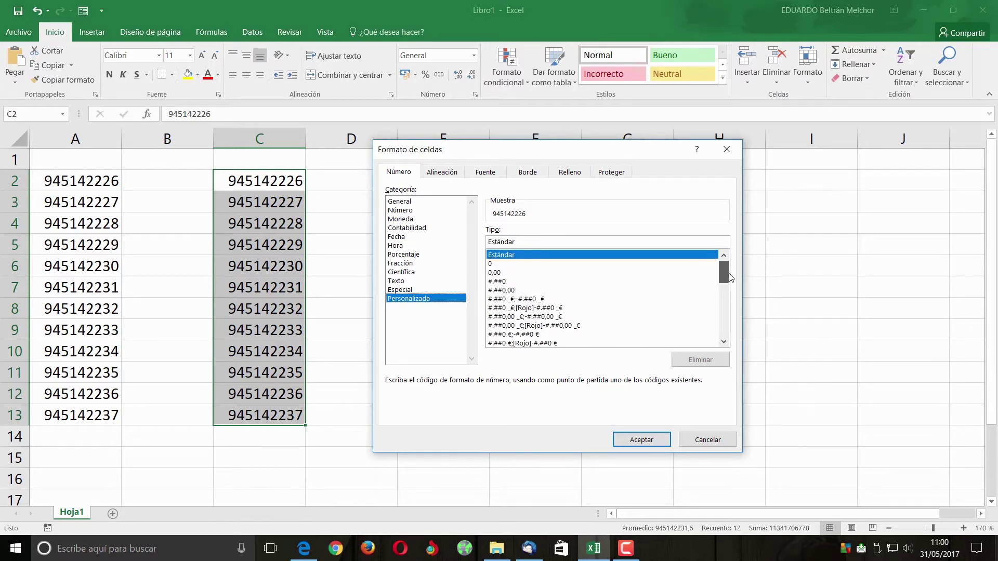
# Replace the Estándar format code with ### ## ## ## in the Tipo box
pyautogui.doubleClick(527, 242)
pyautogui.press('Delete')
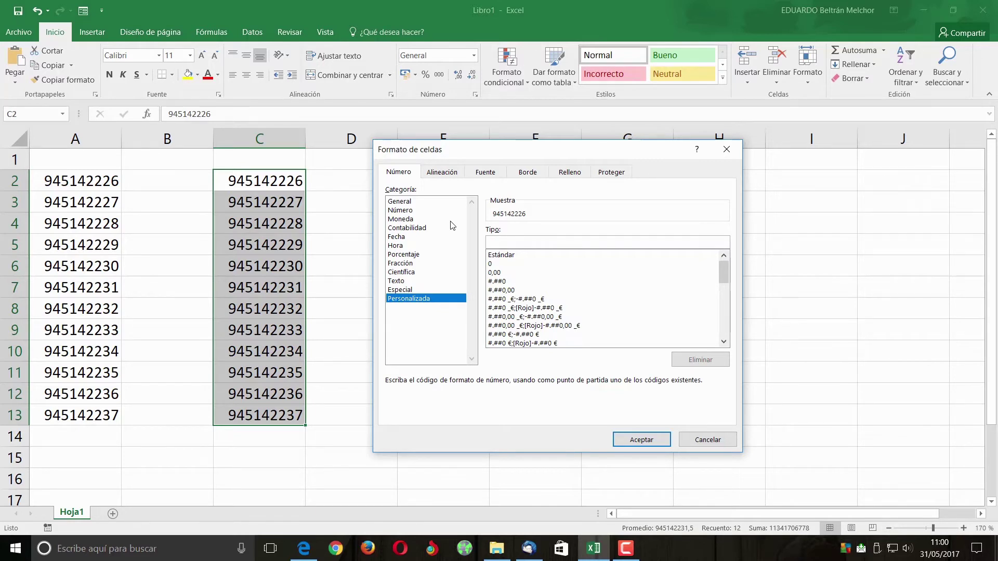
pyautogui.write('###')
pyautogui.write('## ')
pyautogui.write('## ##')
# Apply the ### ## ## ## format so column C reads 945 14 22 26 through 945 14 22 37
pyautogui.click(651, 444)
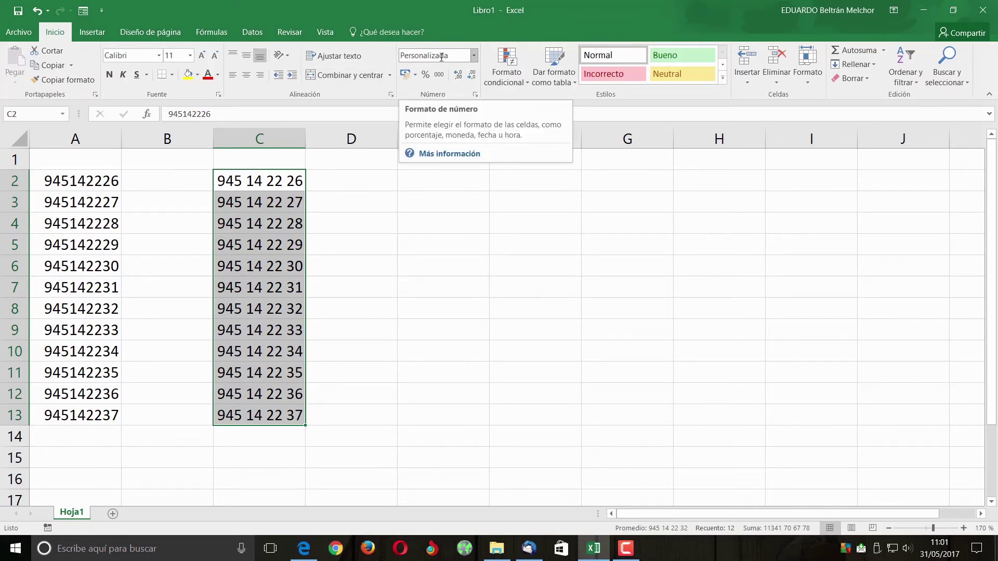
# Confirm ### ## ## ## is listed among custom formats, cancel the dialog, and minimize Excel
pyautogui.click(475, 56)
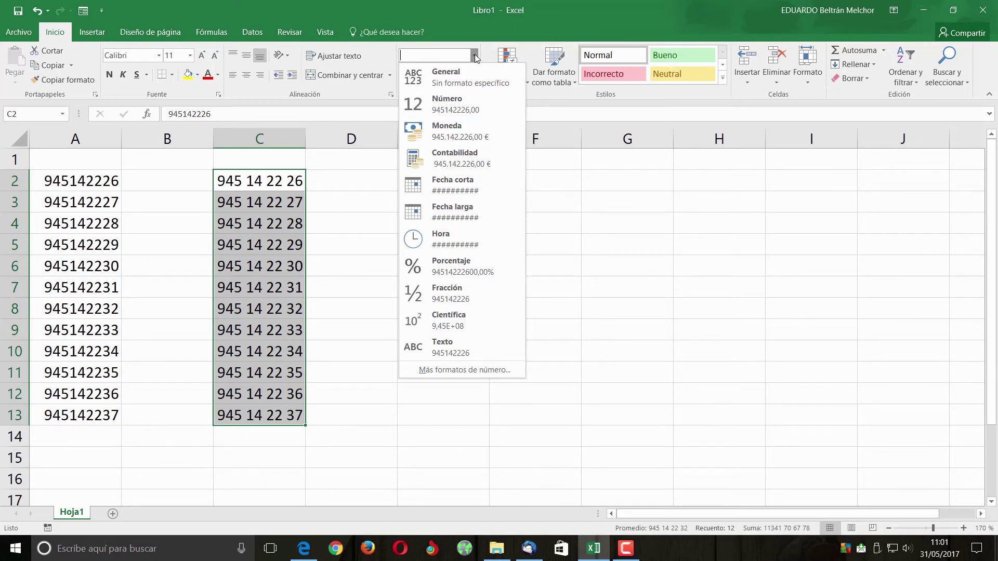
pyautogui.click(475, 56)
pyautogui.click(475, 57)
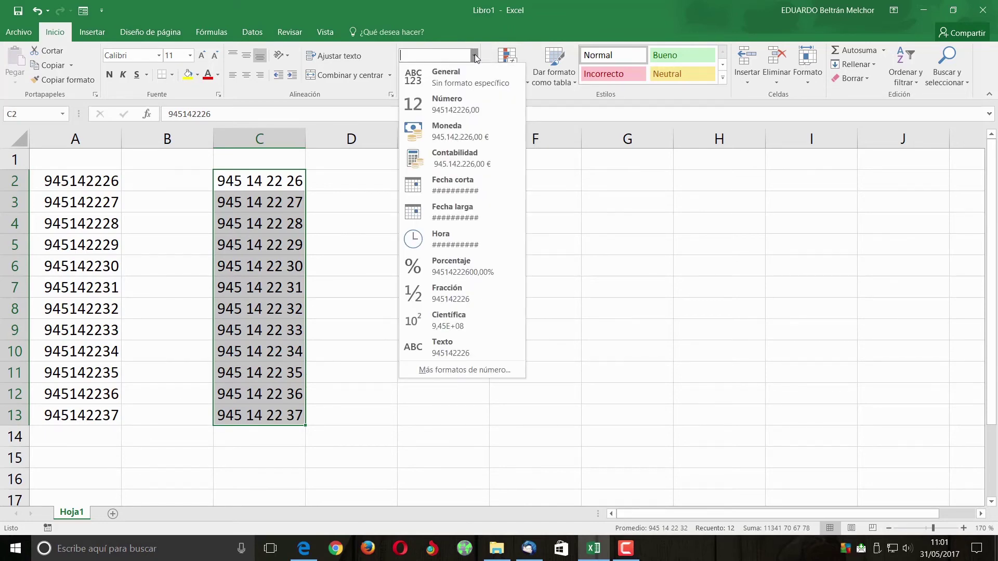
pyautogui.click(498, 371)
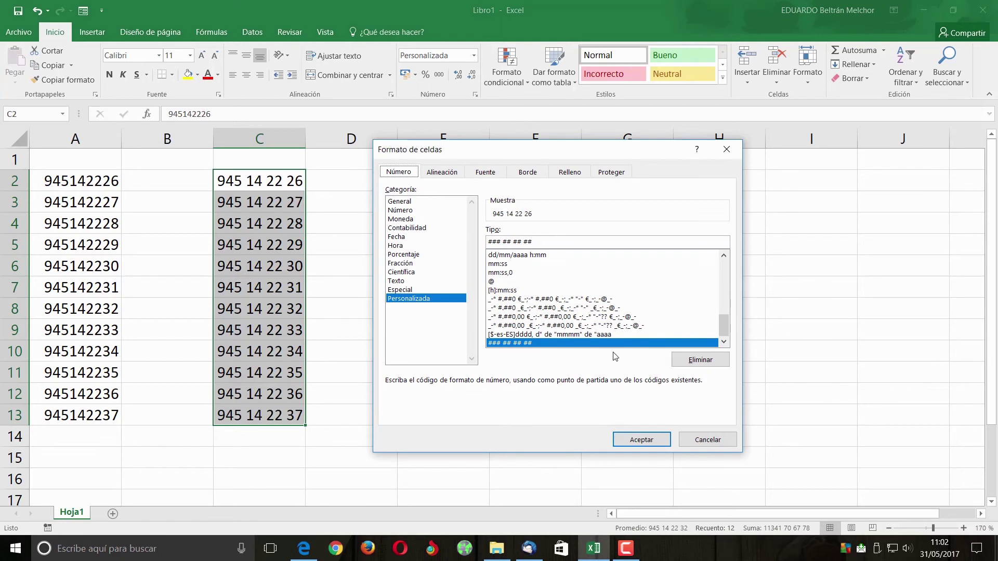
pyautogui.click(701, 441)
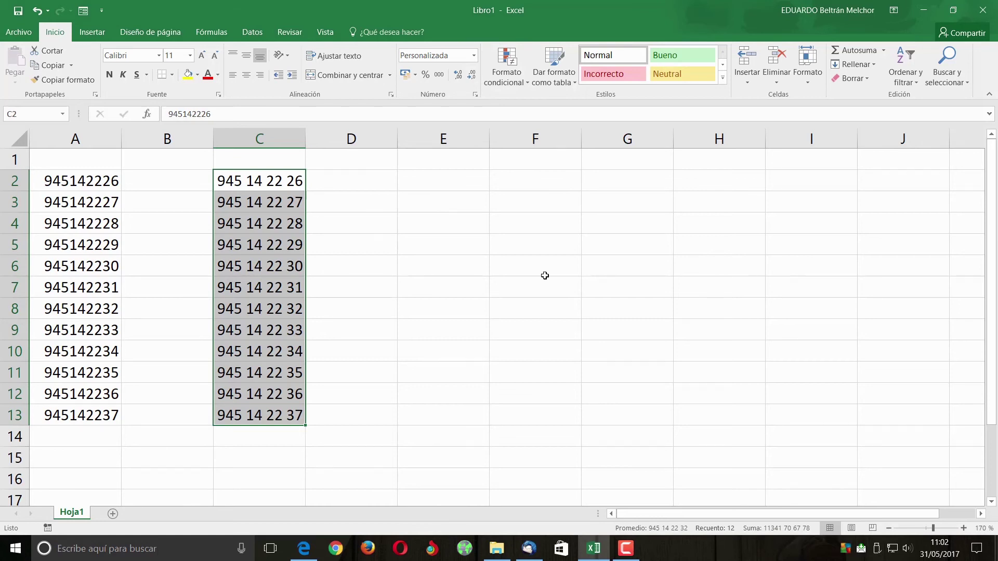
pyautogui.click(923, 10)
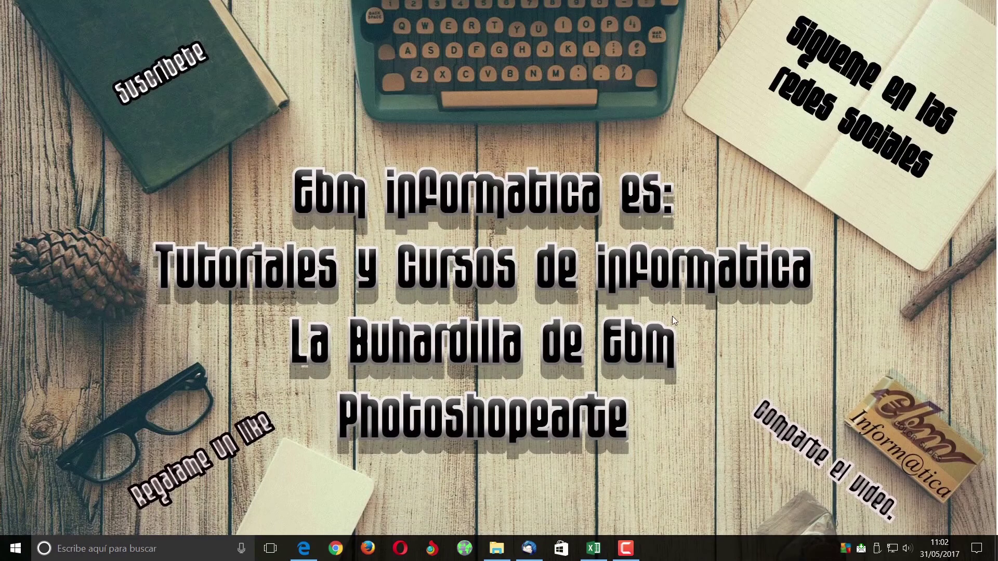